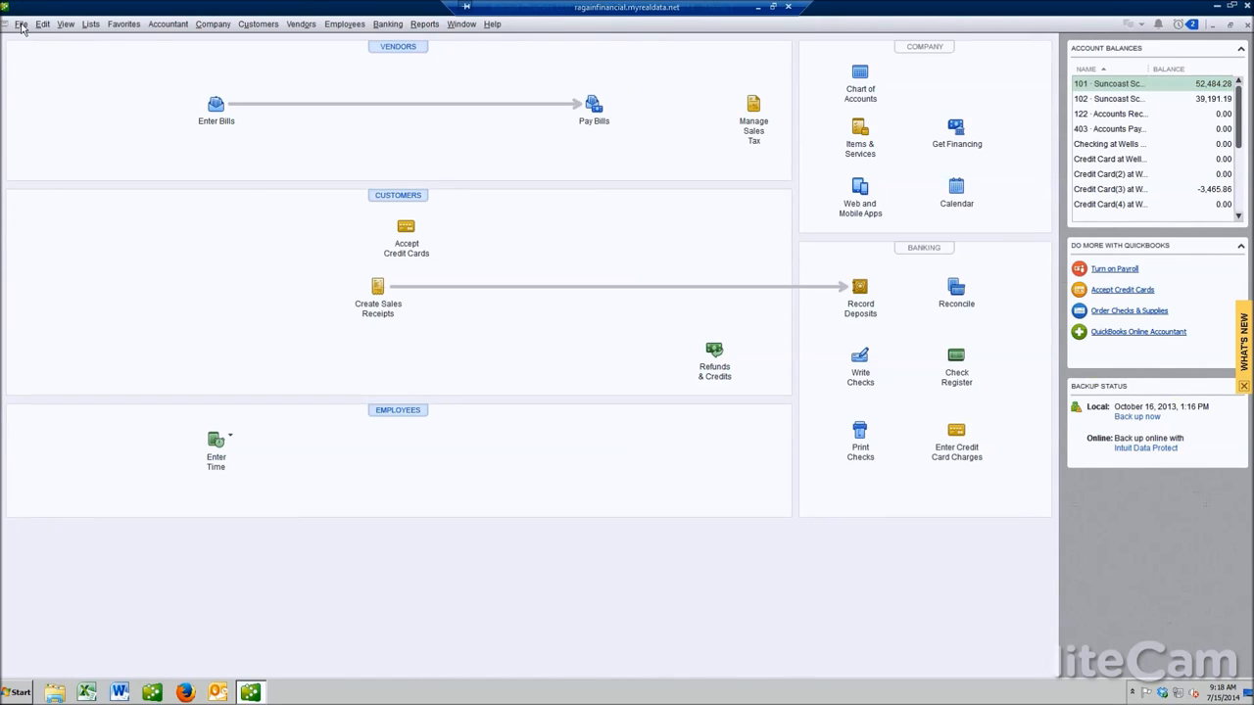
Import the Web Connect file transactions_07_15_2014 from the Desktop
{"action": "left_click", "coordinate": [21, 24]}
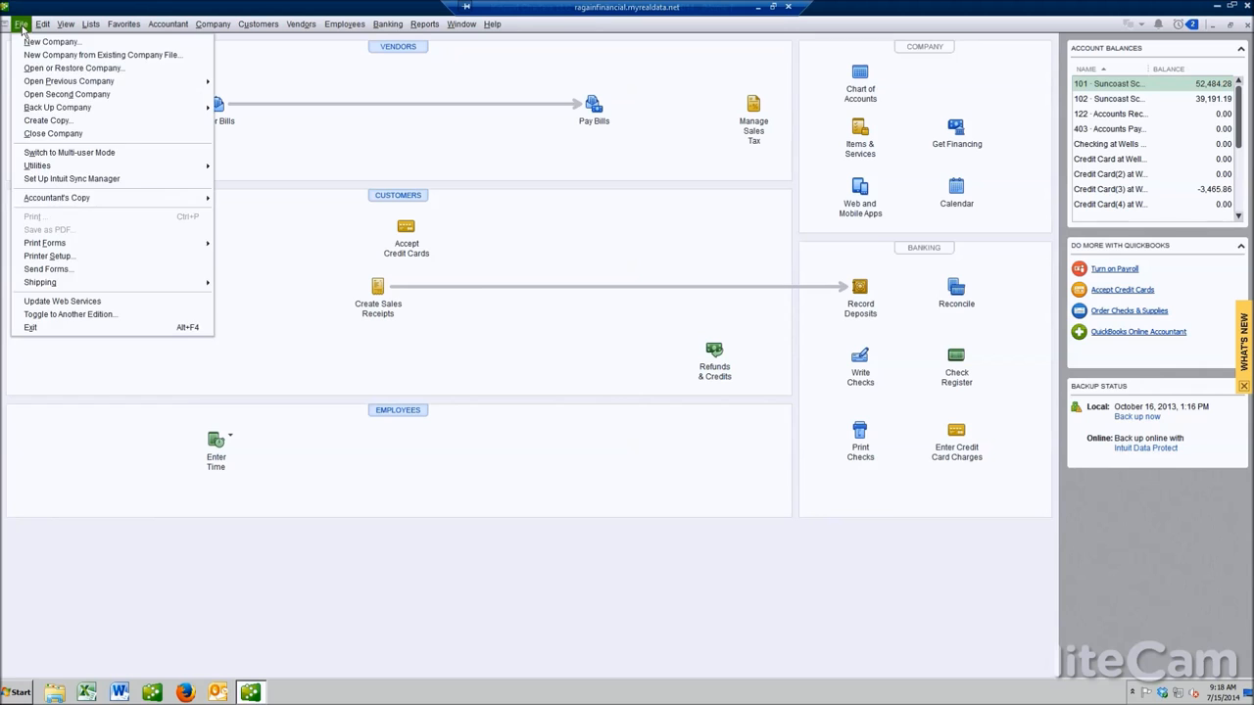
{"action": "mouse_move", "coordinate": [42, 168]}
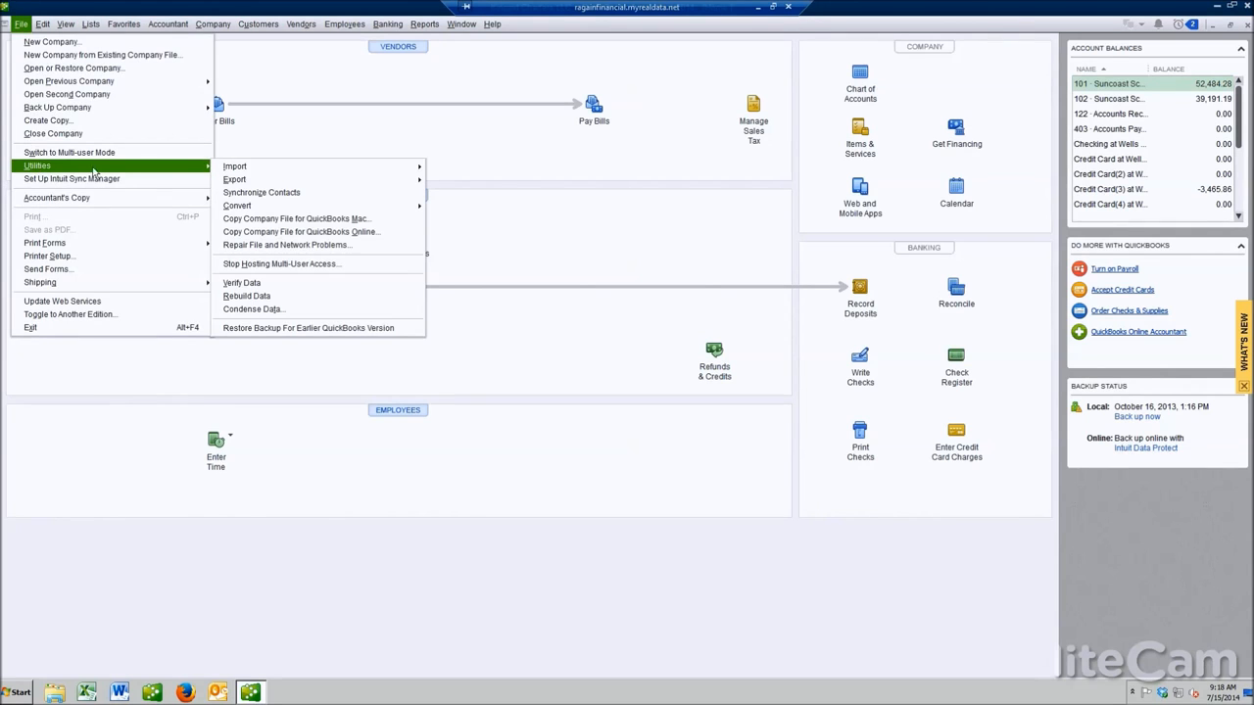
{"action": "mouse_move", "coordinate": [259, 171]}
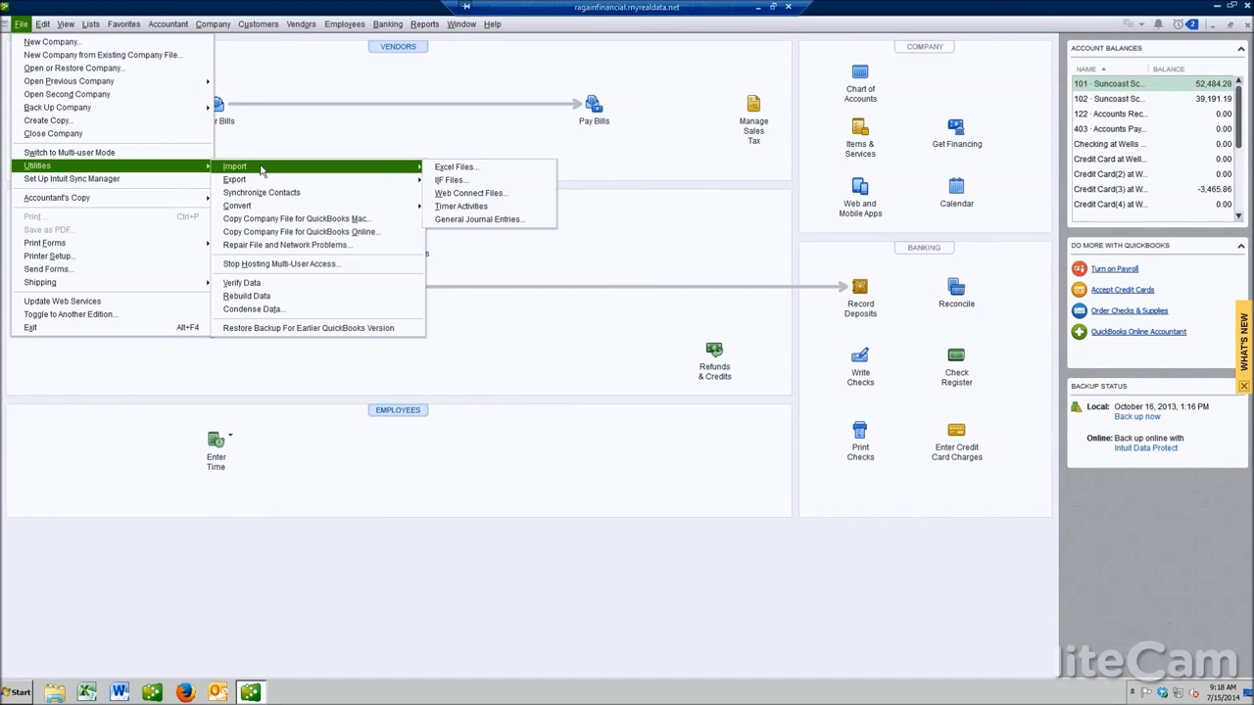
{"action": "left_click", "coordinate": [471, 193]}
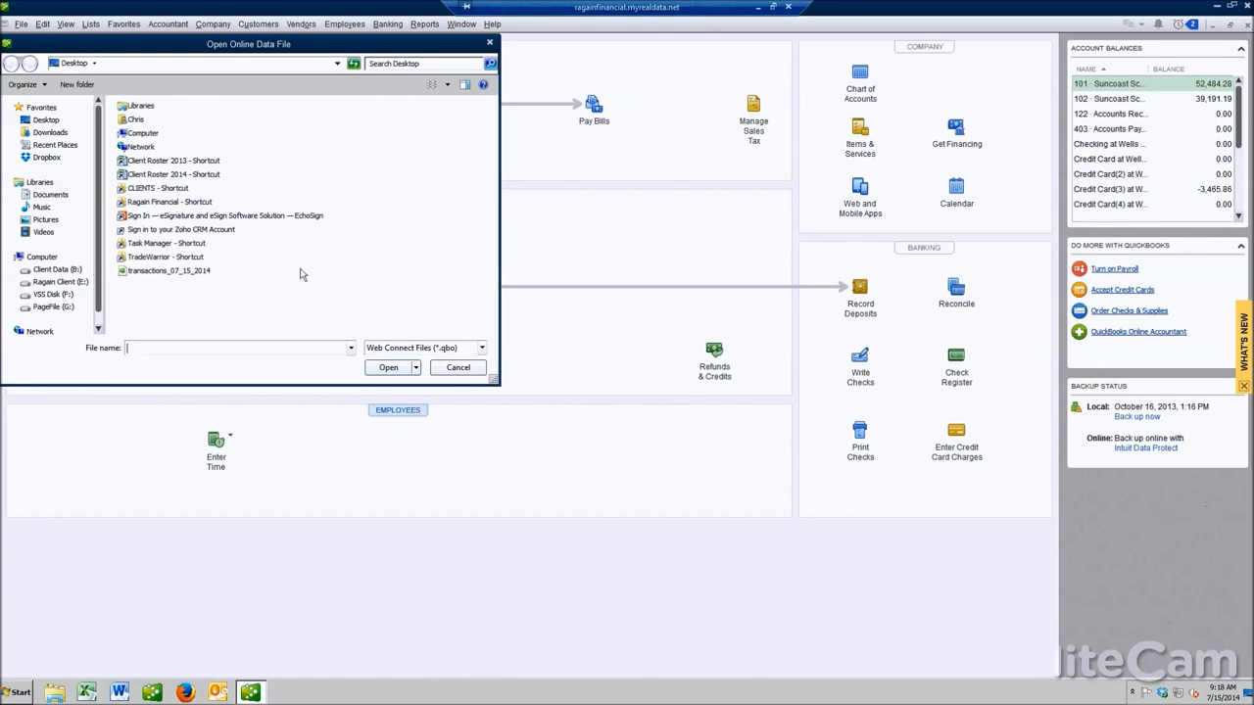
{"action": "left_click", "coordinate": [168, 271]}
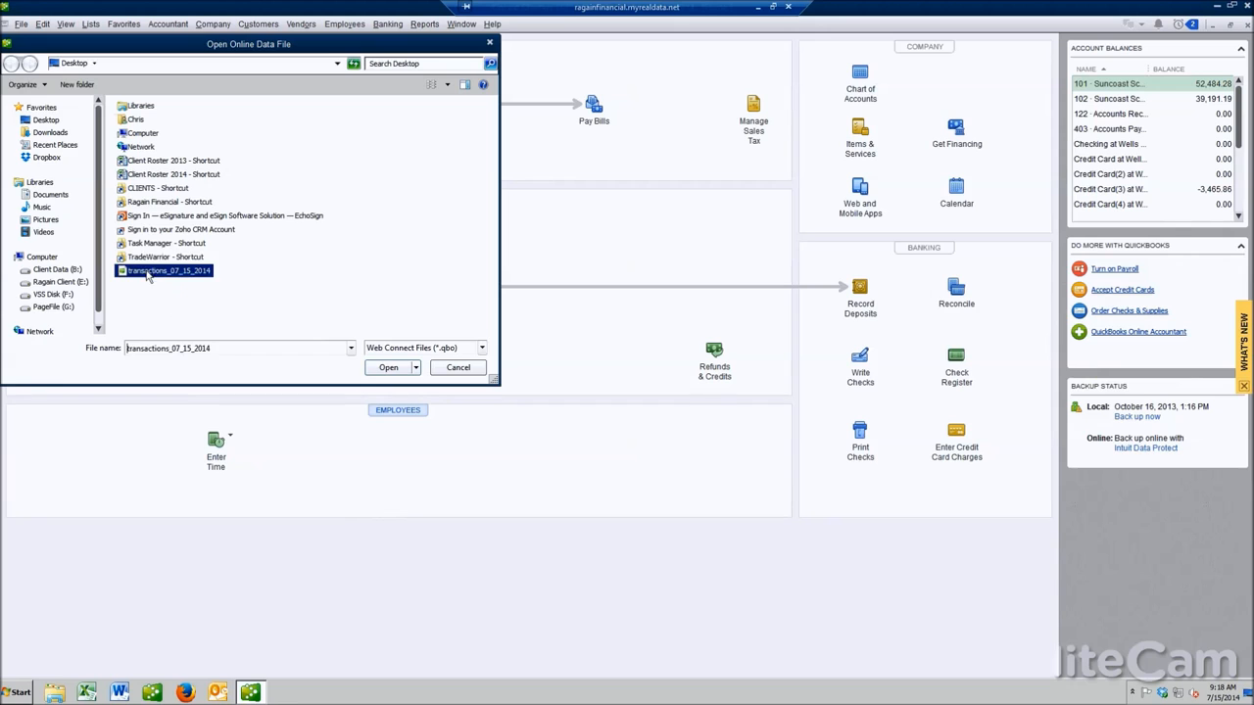
{"action": "left_click", "coordinate": [388, 368]}
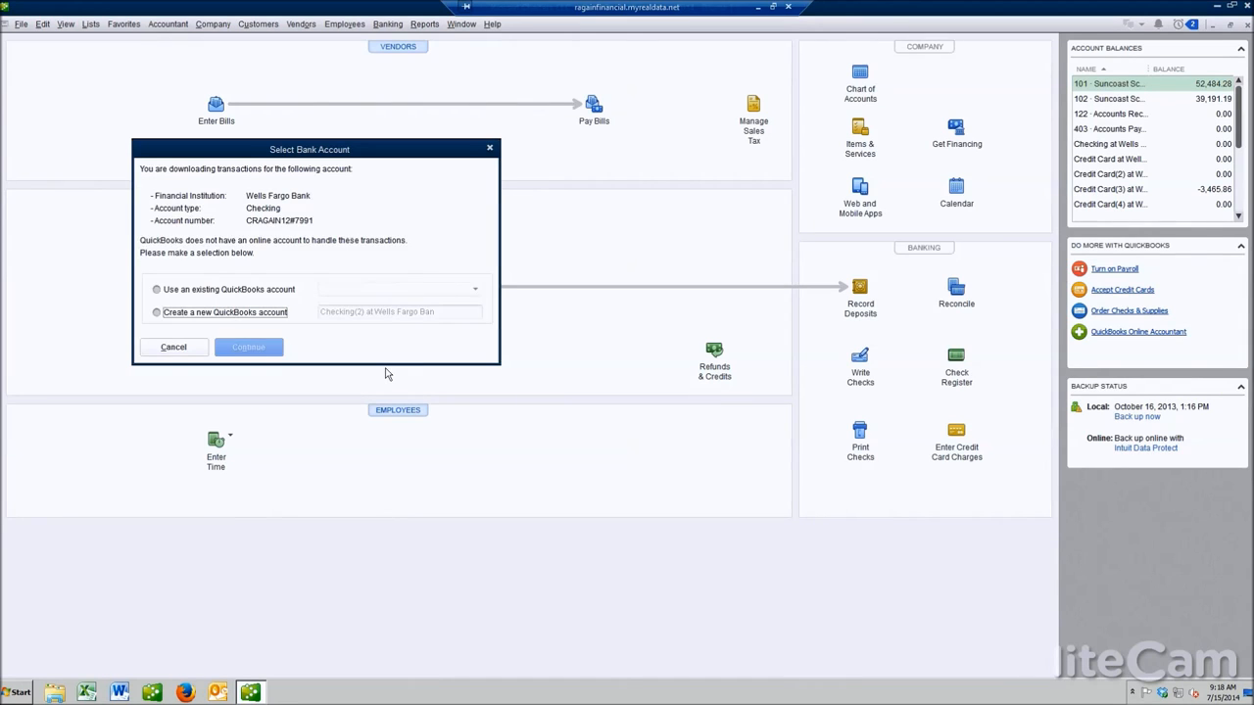
Link the downloaded transactions to the existing account Checking at Wells Fargo Bank and acknowledge the import
{"action": "left_click", "coordinate": [156, 290]}
{"action": "left_click", "coordinate": [475, 289]}
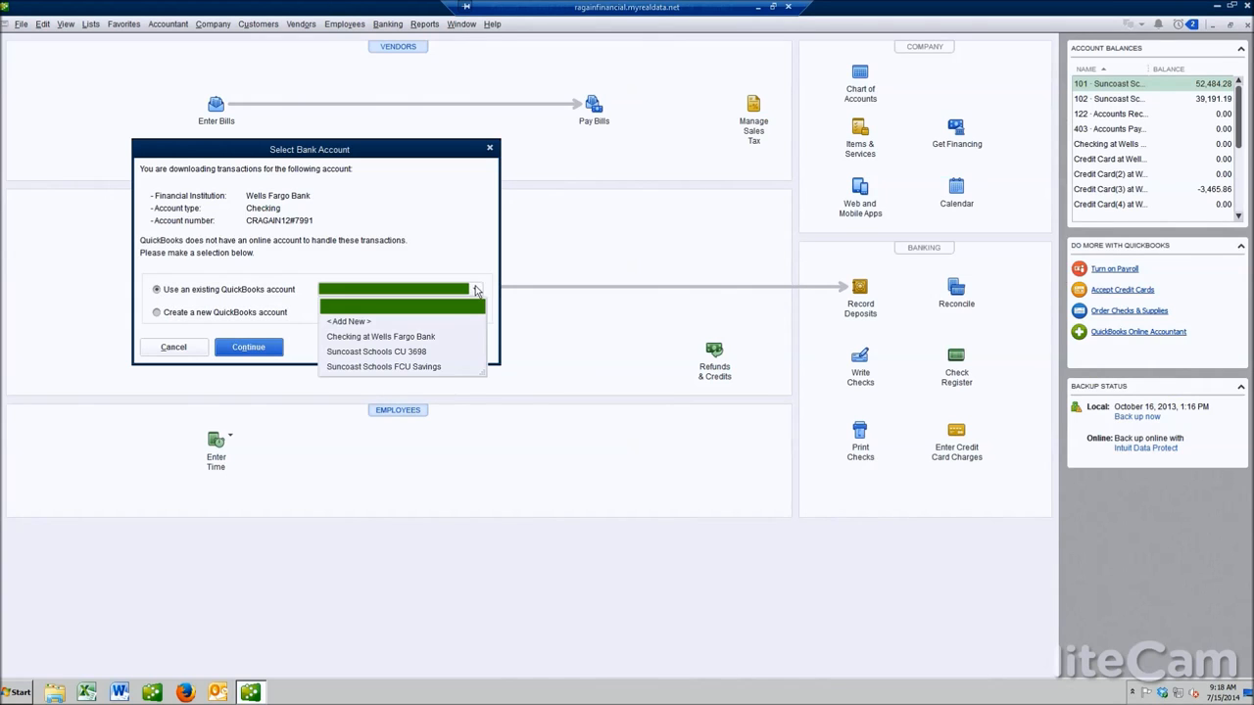
{"action": "left_click", "coordinate": [390, 336]}
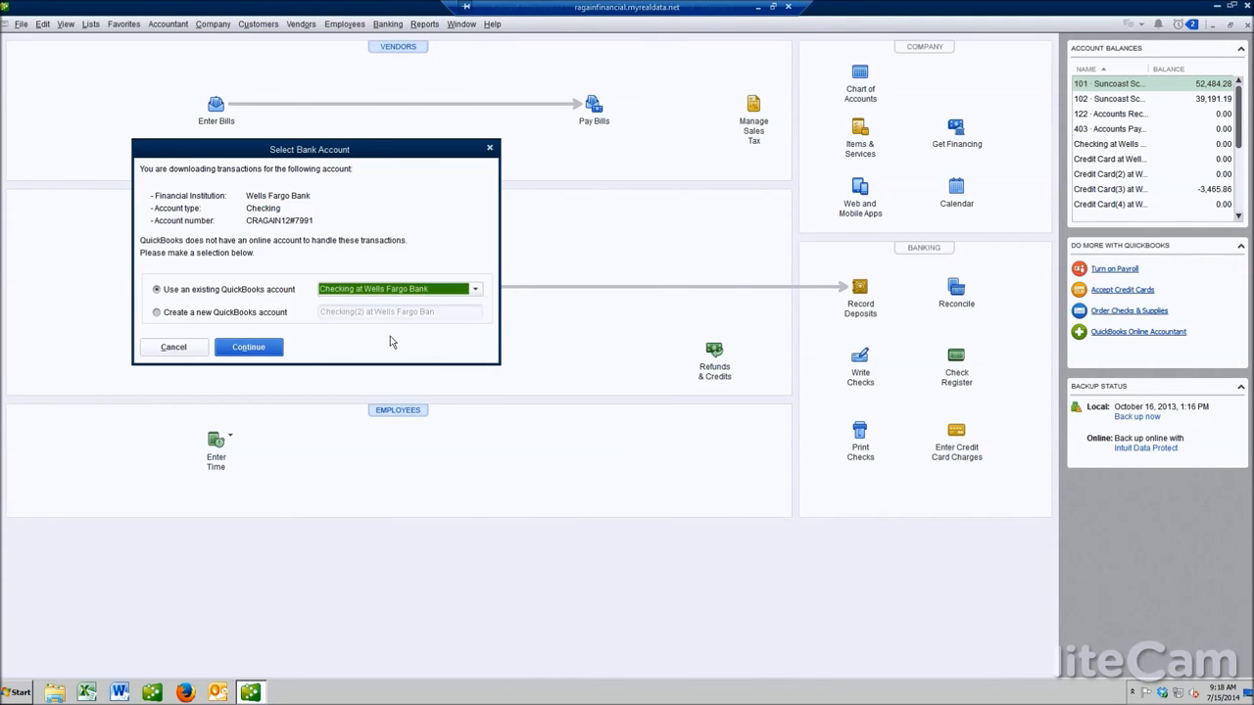
{"action": "left_click", "coordinate": [271, 354]}
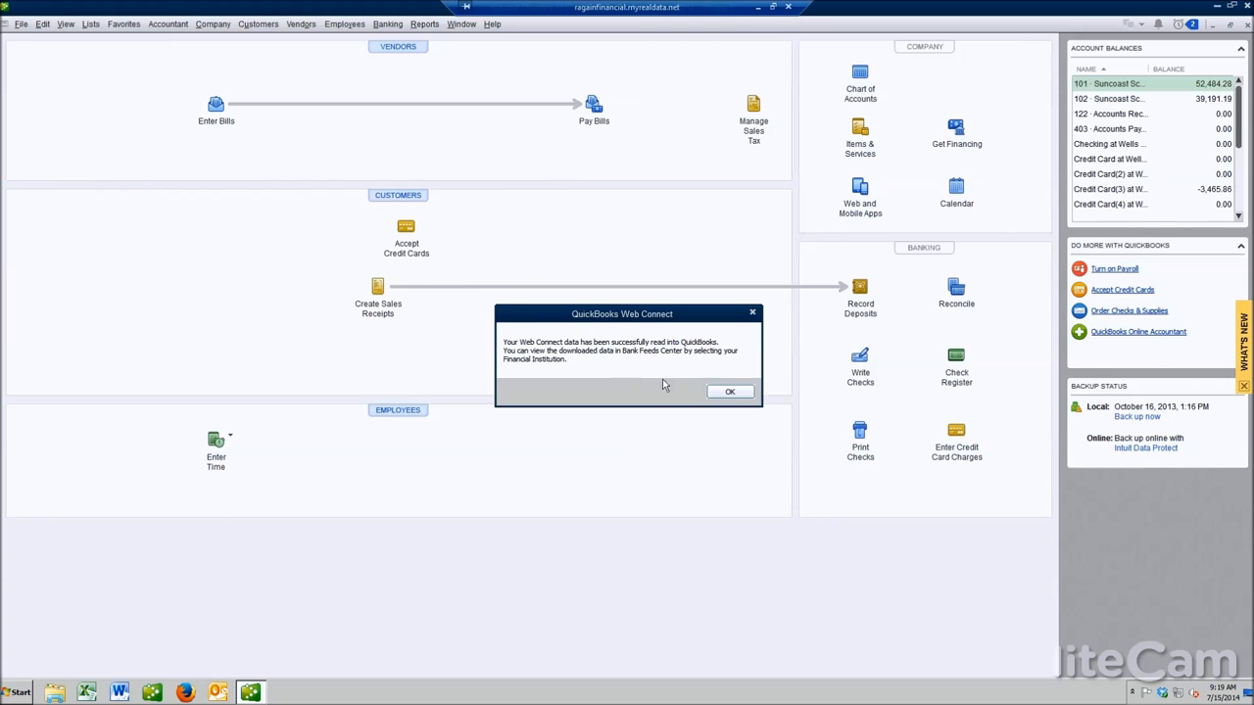
{"action": "left_click", "coordinate": [727, 395]}
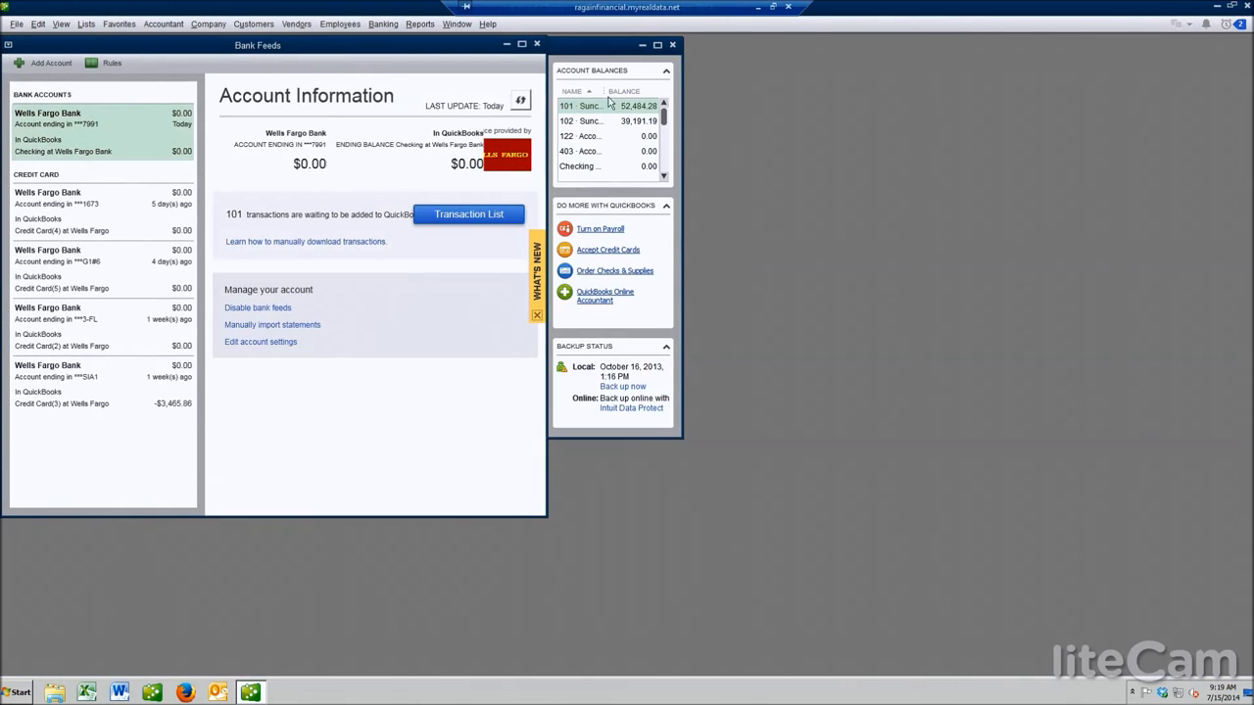
Open the transaction list for the Wells Fargo checking account, keeping the current Windows color scheme without future prompts
{"action": "left_click", "coordinate": [521, 45]}
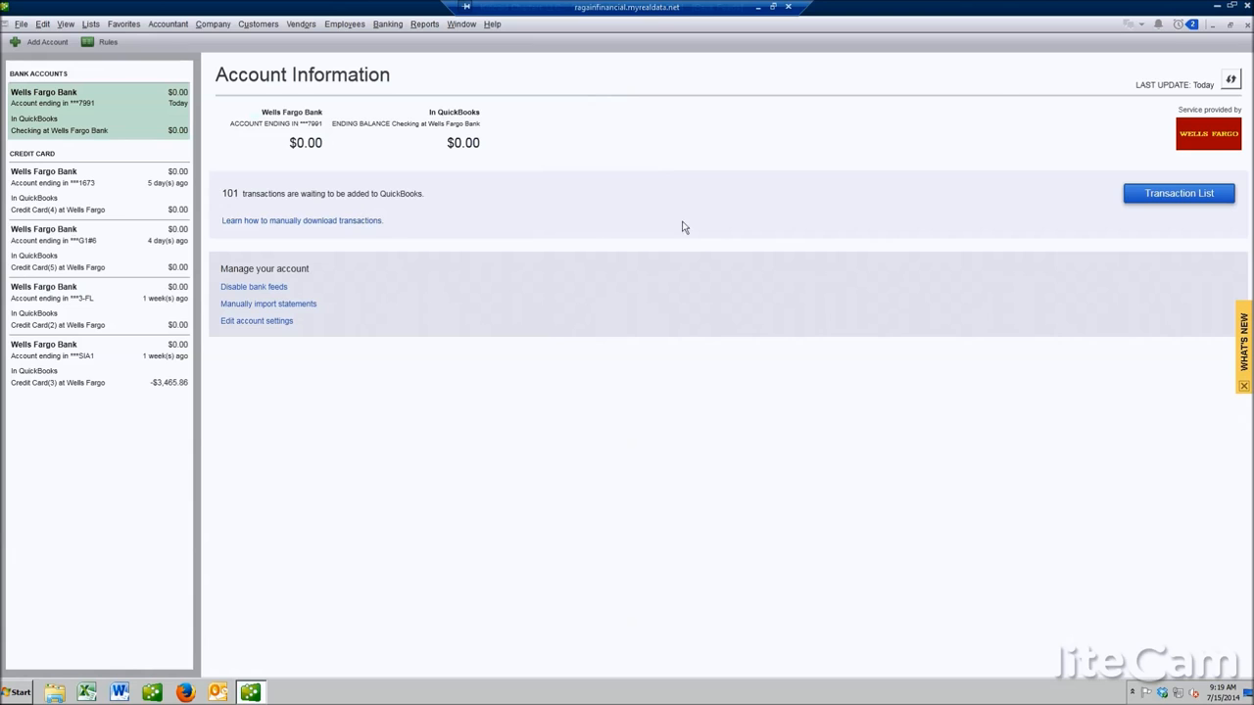
{"action": "left_click", "coordinate": [1181, 196]}
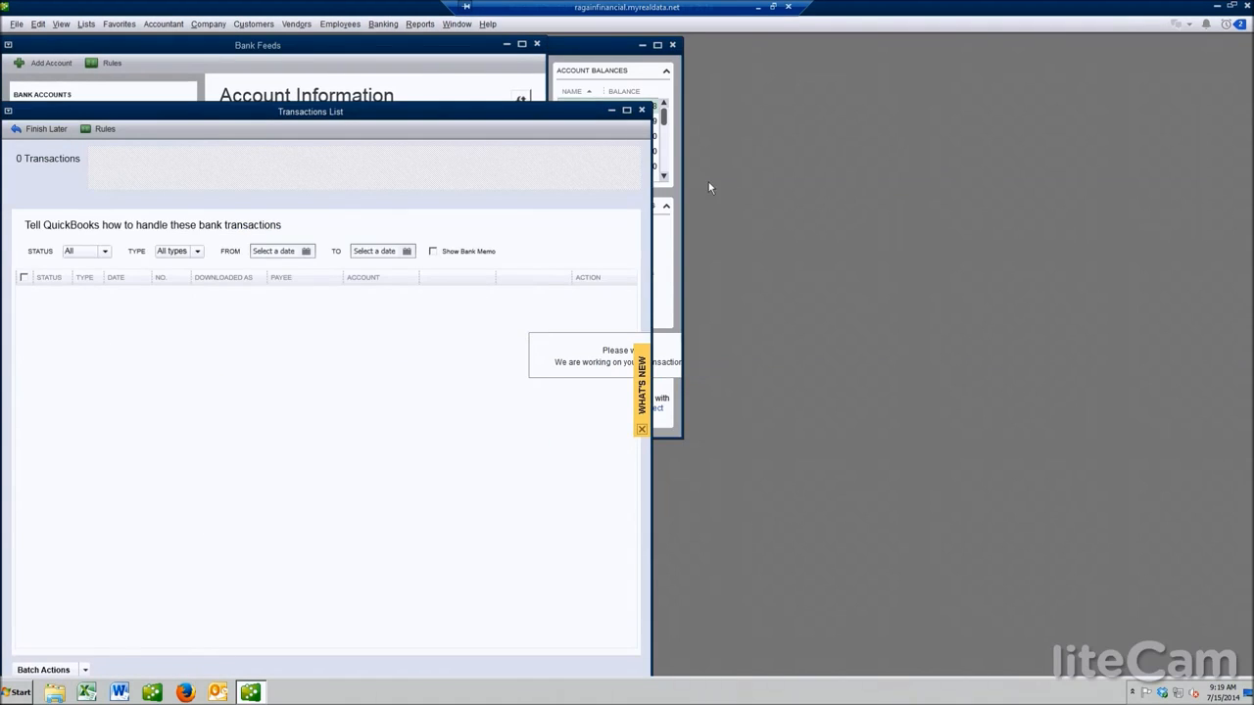
{"action": "left_click", "coordinate": [627, 111]}
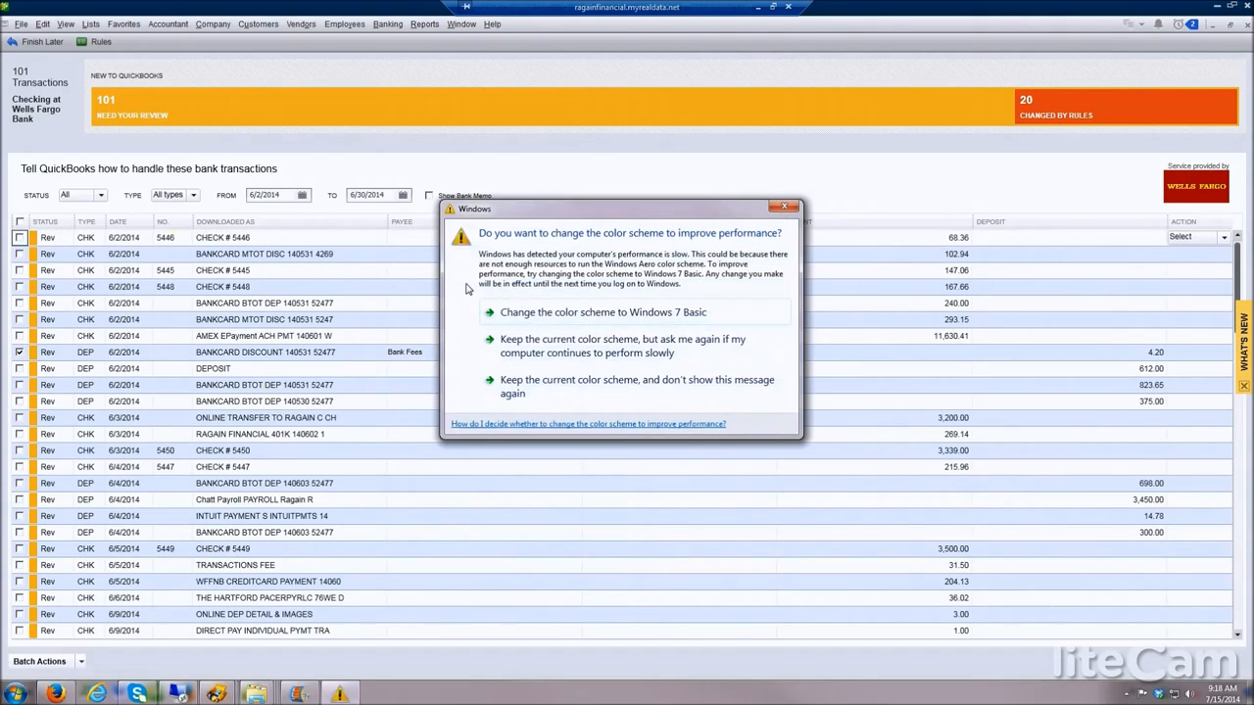
{"action": "left_click", "coordinate": [592, 388]}
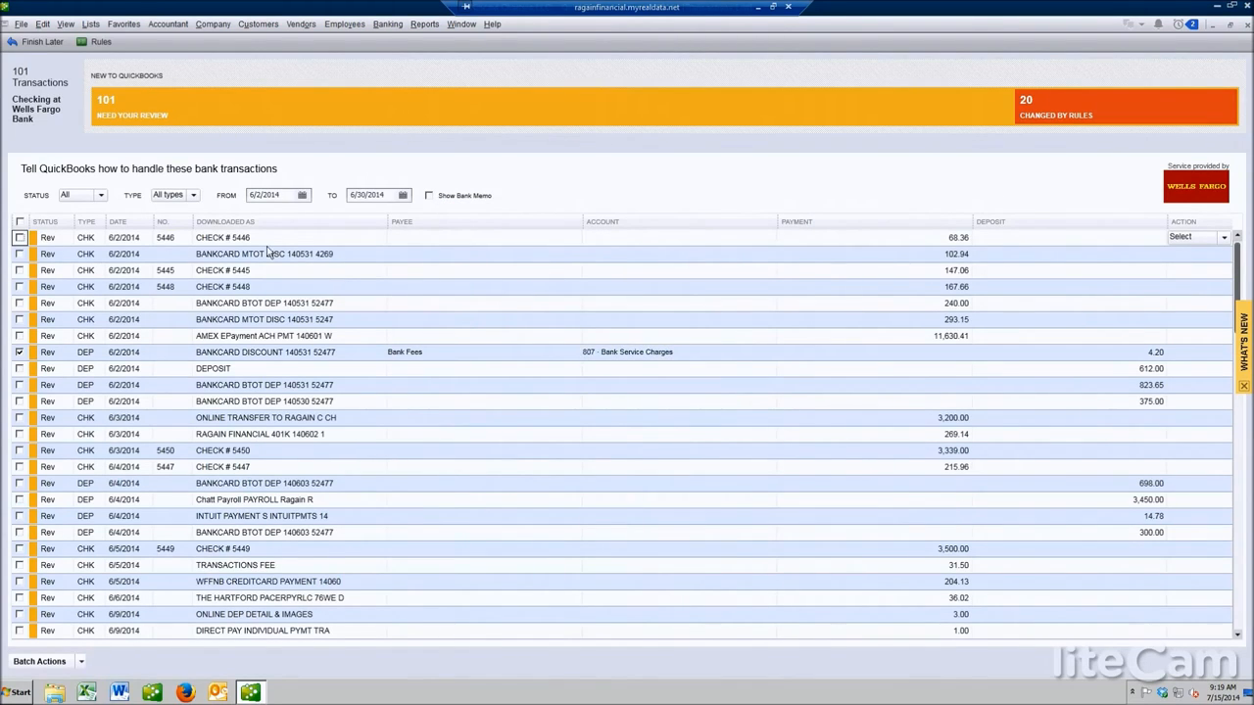
{"action": "left_click", "coordinate": [431, 258]}
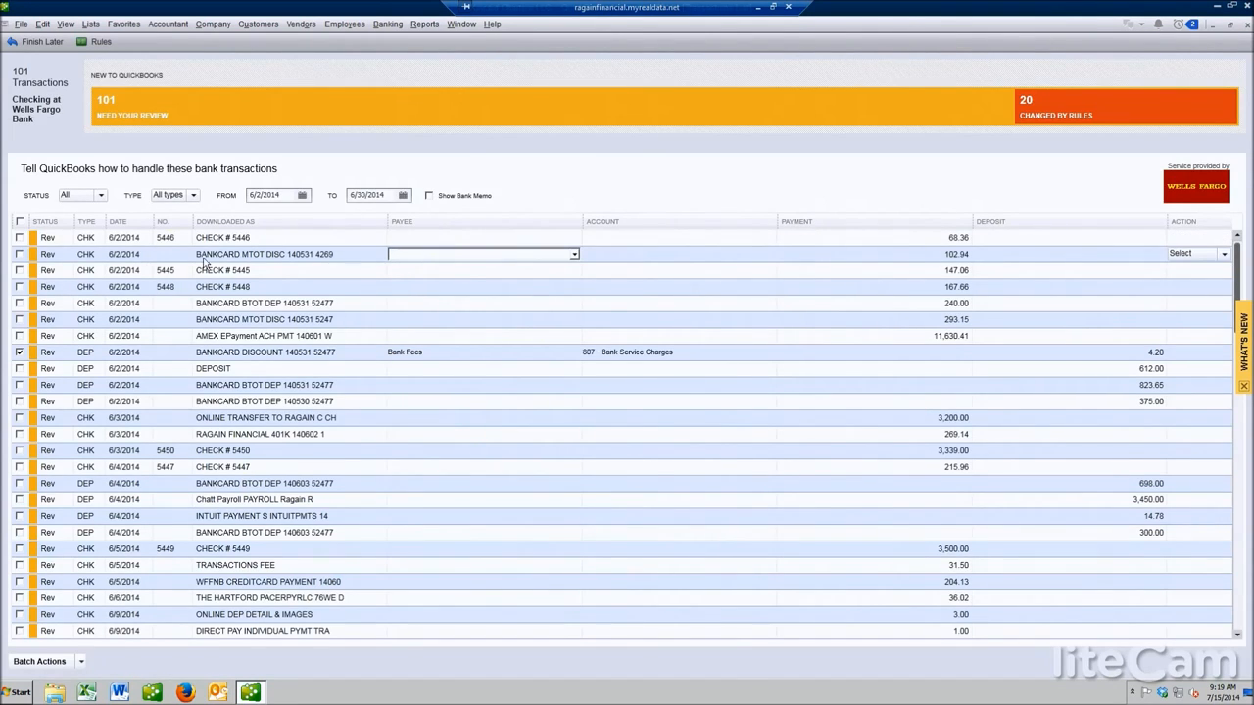
{"action": "type", "text": "Bank Fees"}
{"action": "key", "text": "Tab"}
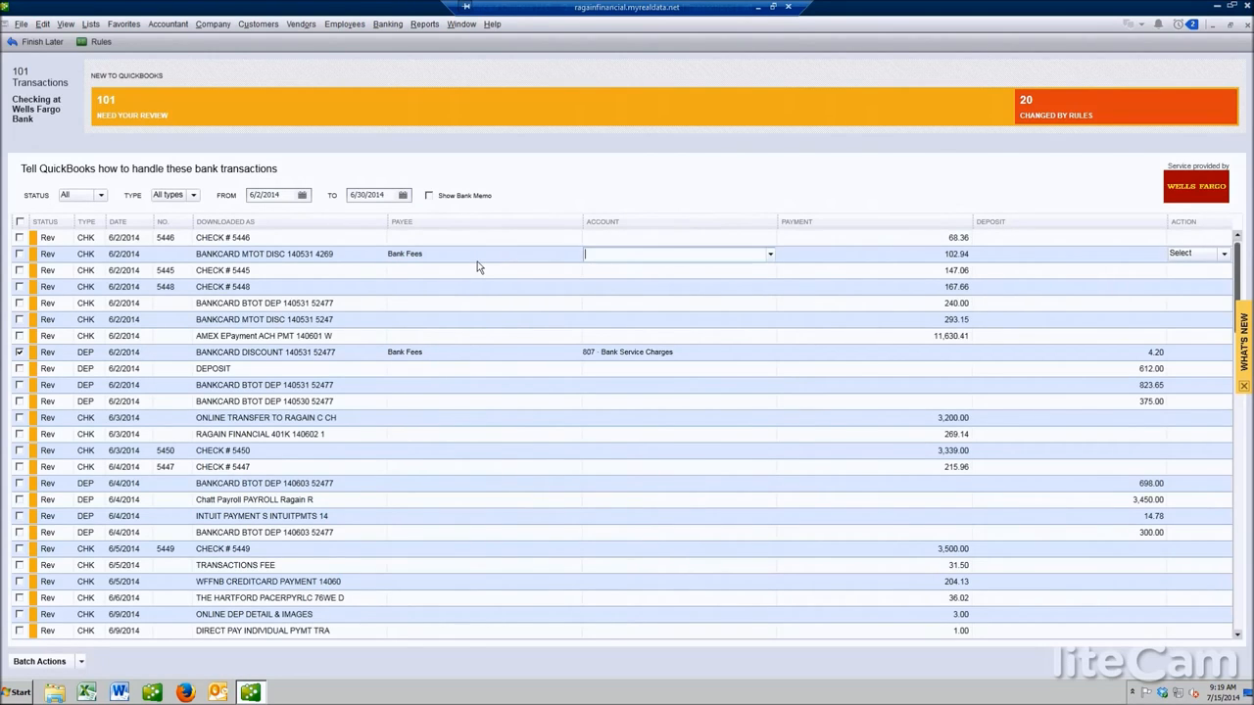
{"action": "type", "text": "Bank Service Charges"}
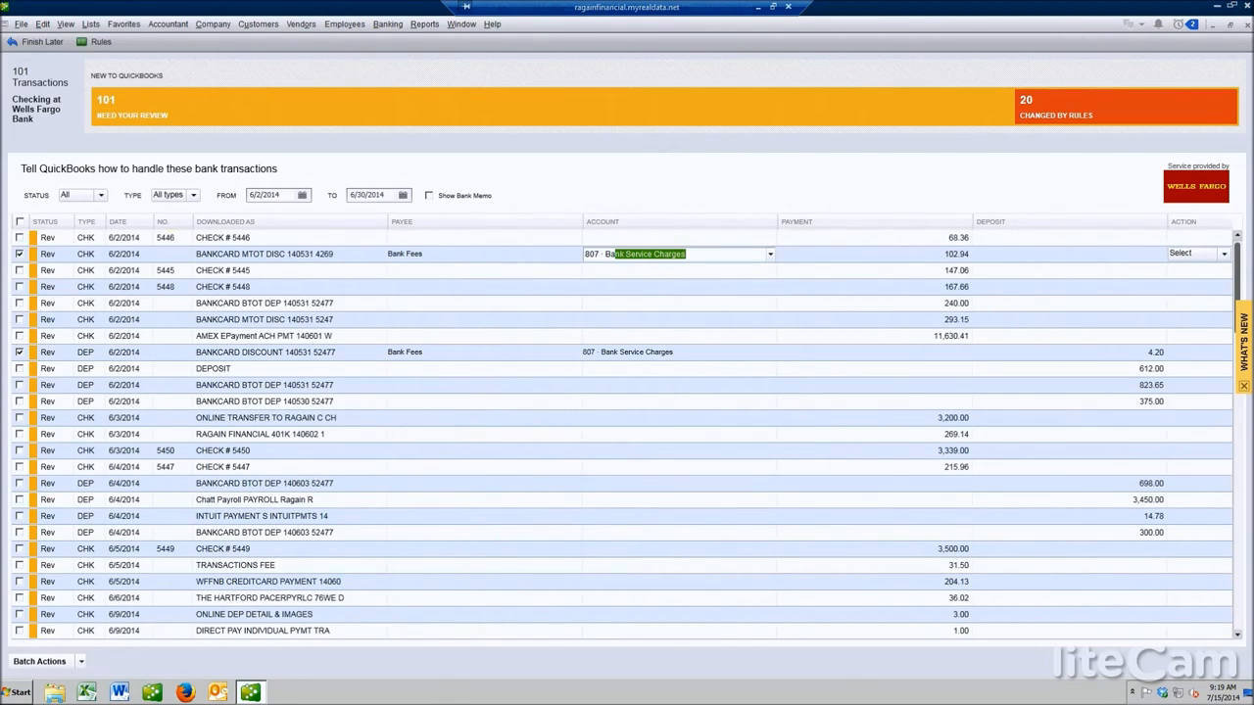
{"action": "key", "text": "Tab"}
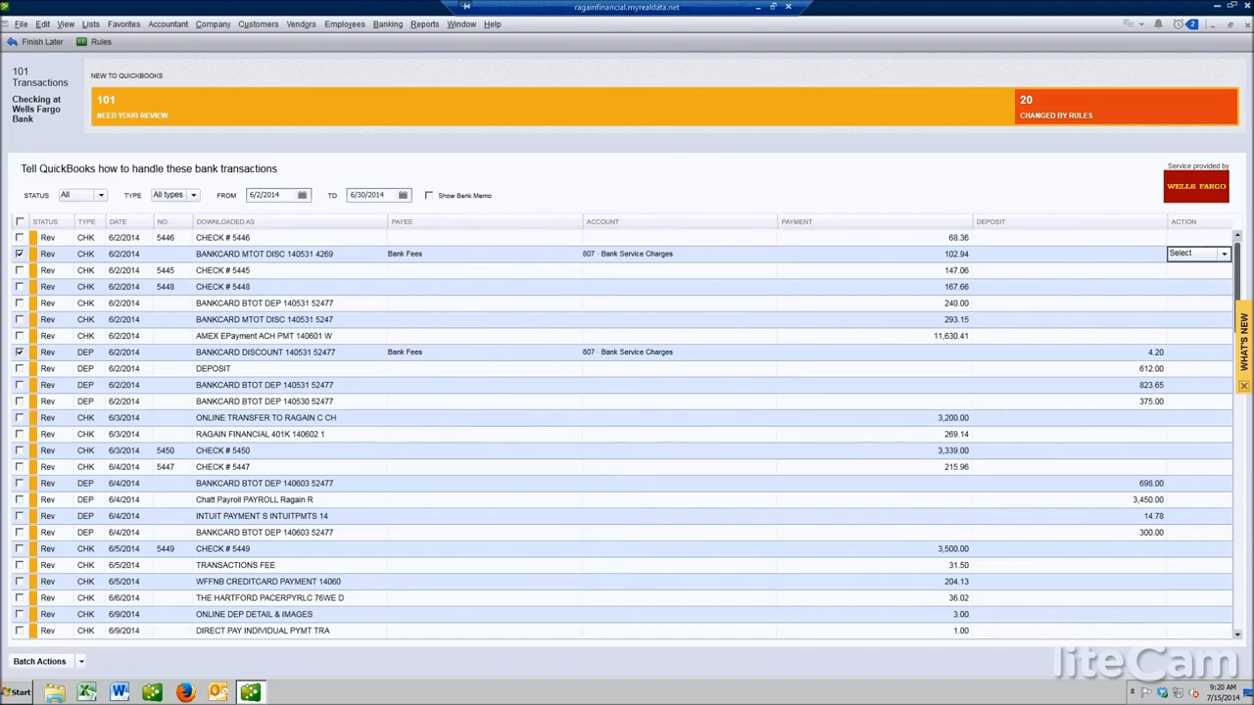
Open Add More Details for that transaction and set its payee to Bank Fees
{"action": "left_click", "coordinate": [1223, 254]}
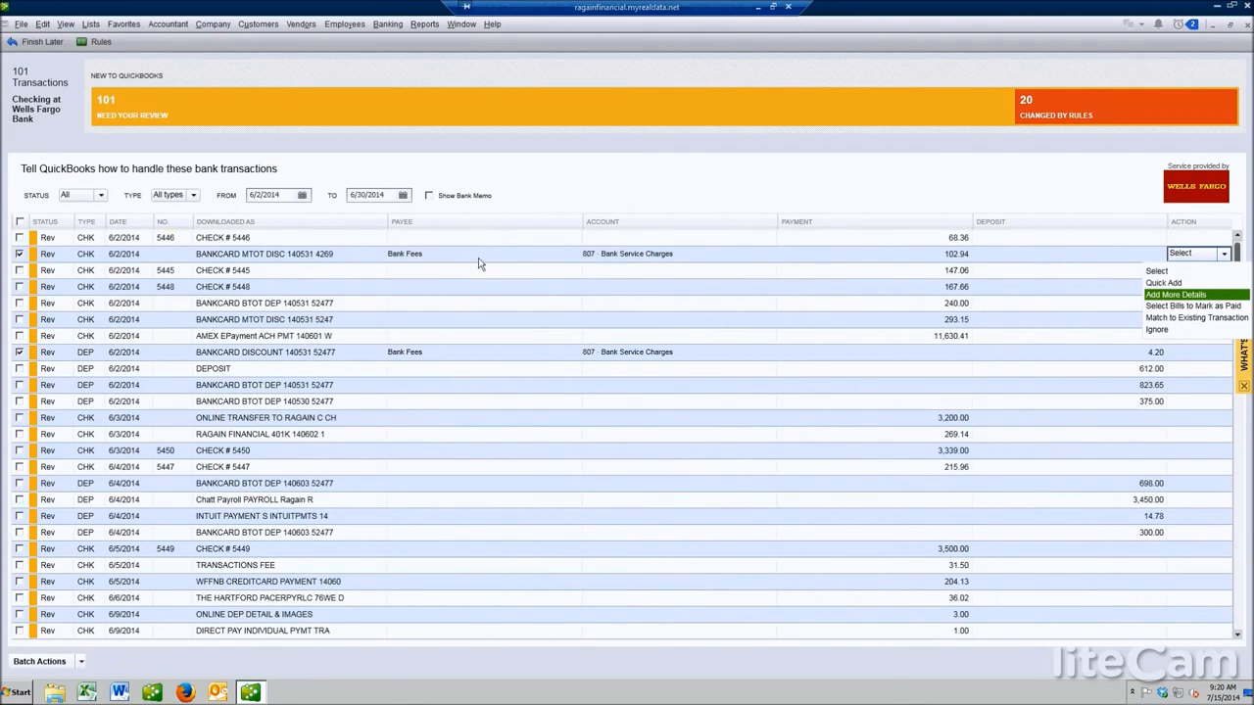
{"action": "left_click", "coordinate": [1185, 295]}
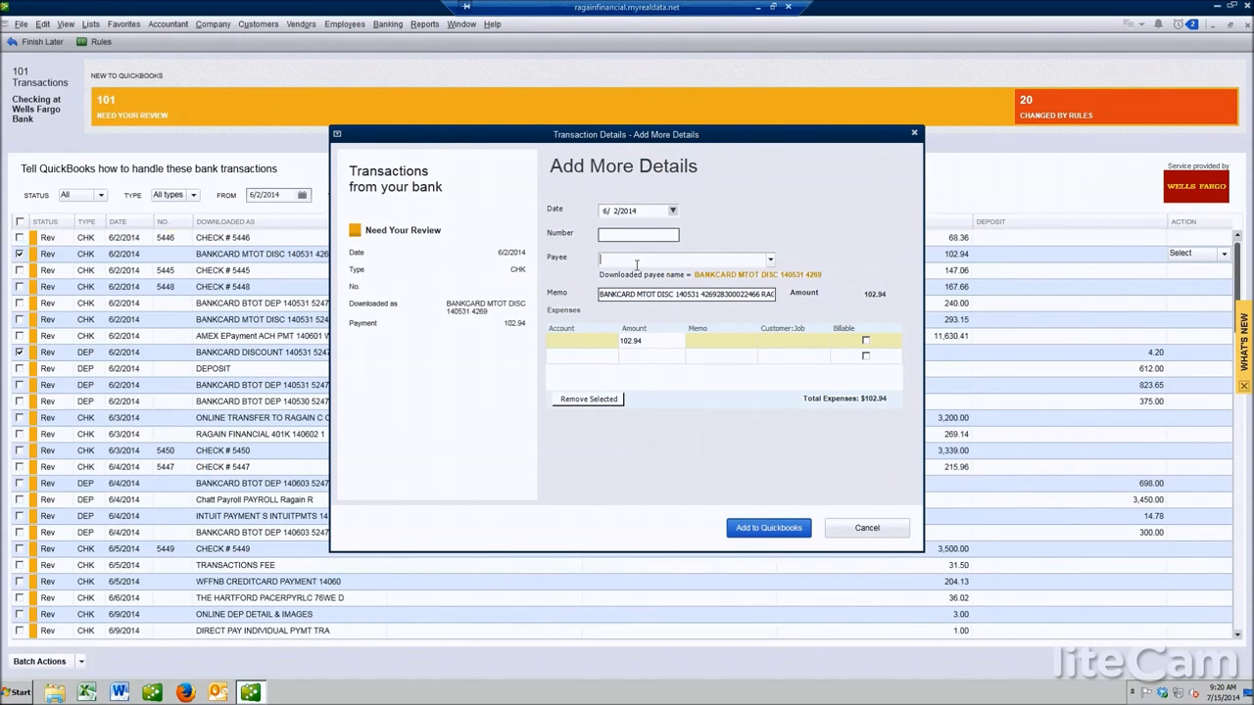
{"action": "type", "text": "Ban"}
{"action": "key", "text": "Tab"}
{"action": "key", "text": "Tab"}
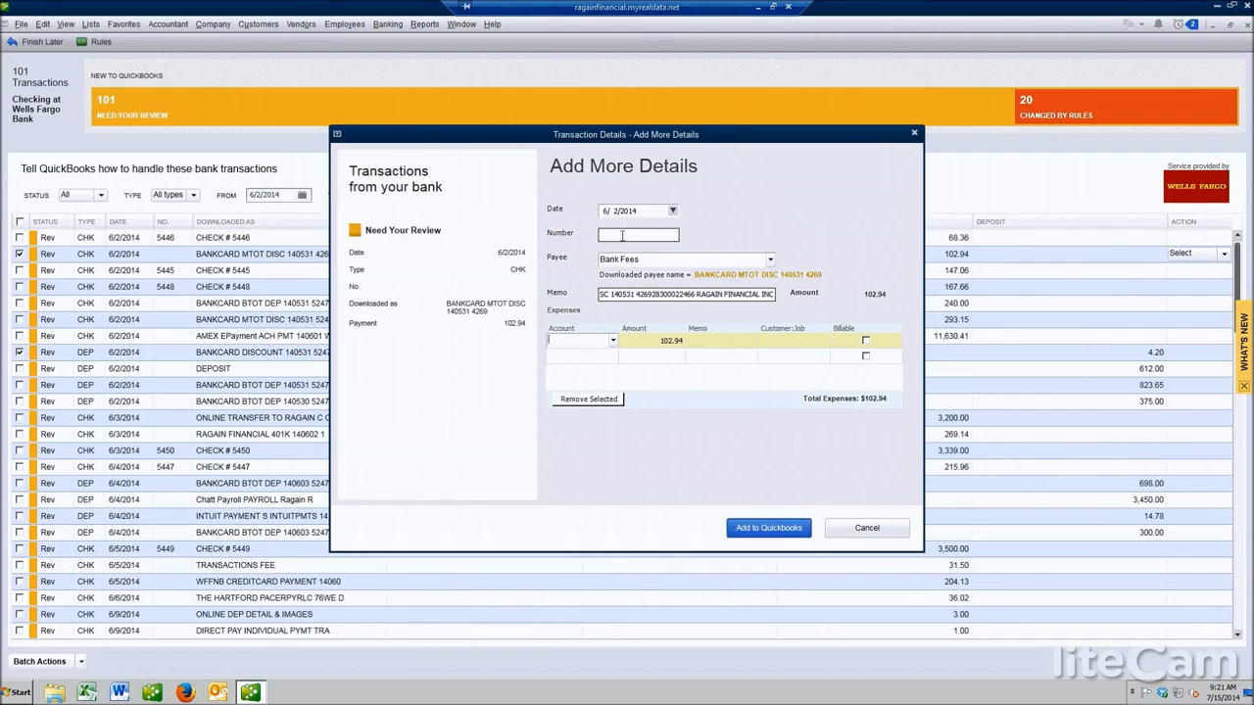
Set the expense account to 807 · Bank Service Charges and add the transaction to QuickBooks
{"action": "left_click", "coordinate": [613, 342]}
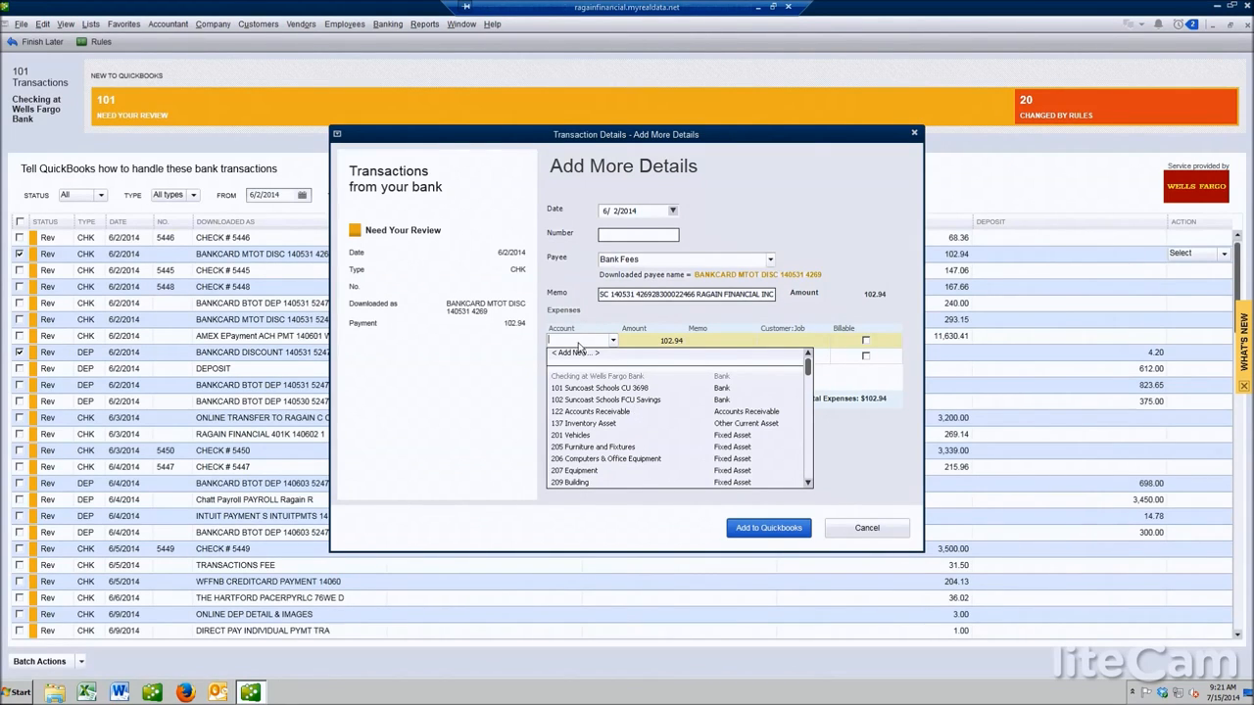
{"action": "left_click", "coordinate": [581, 339]}
{"action": "type", "text": "b"}
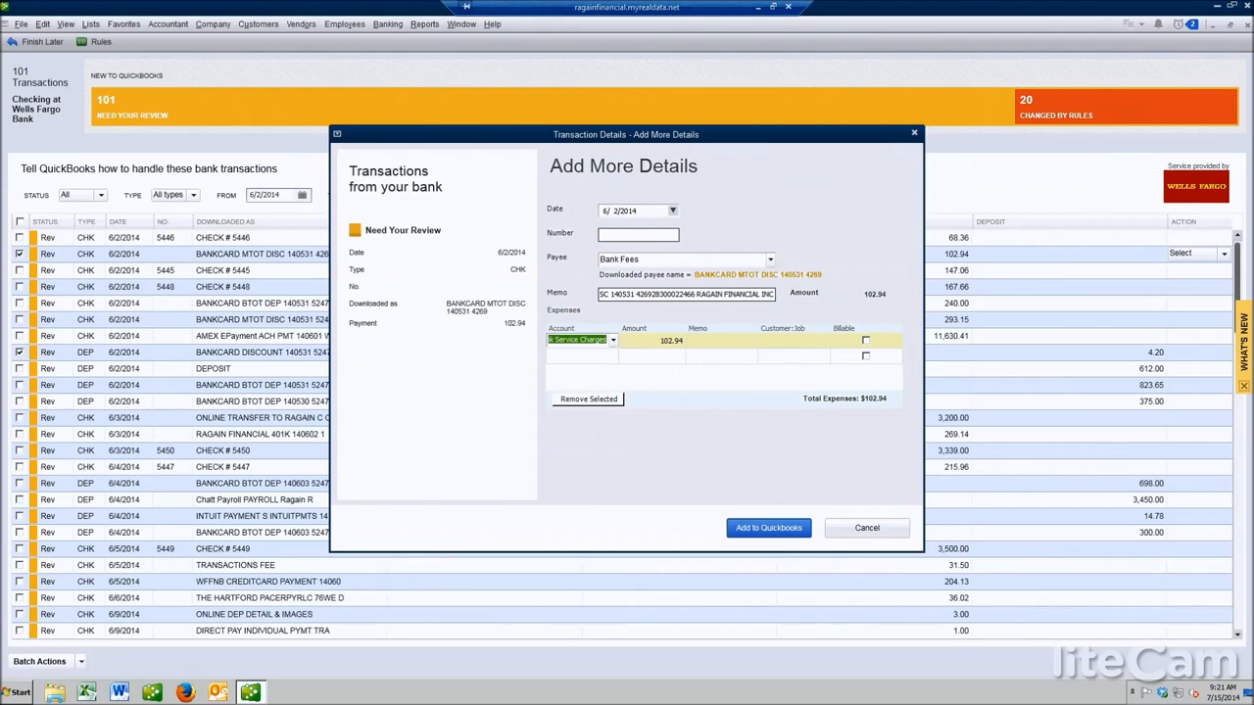
{"action": "type", "text": "ank"}
{"action": "key", "text": "Tab"}
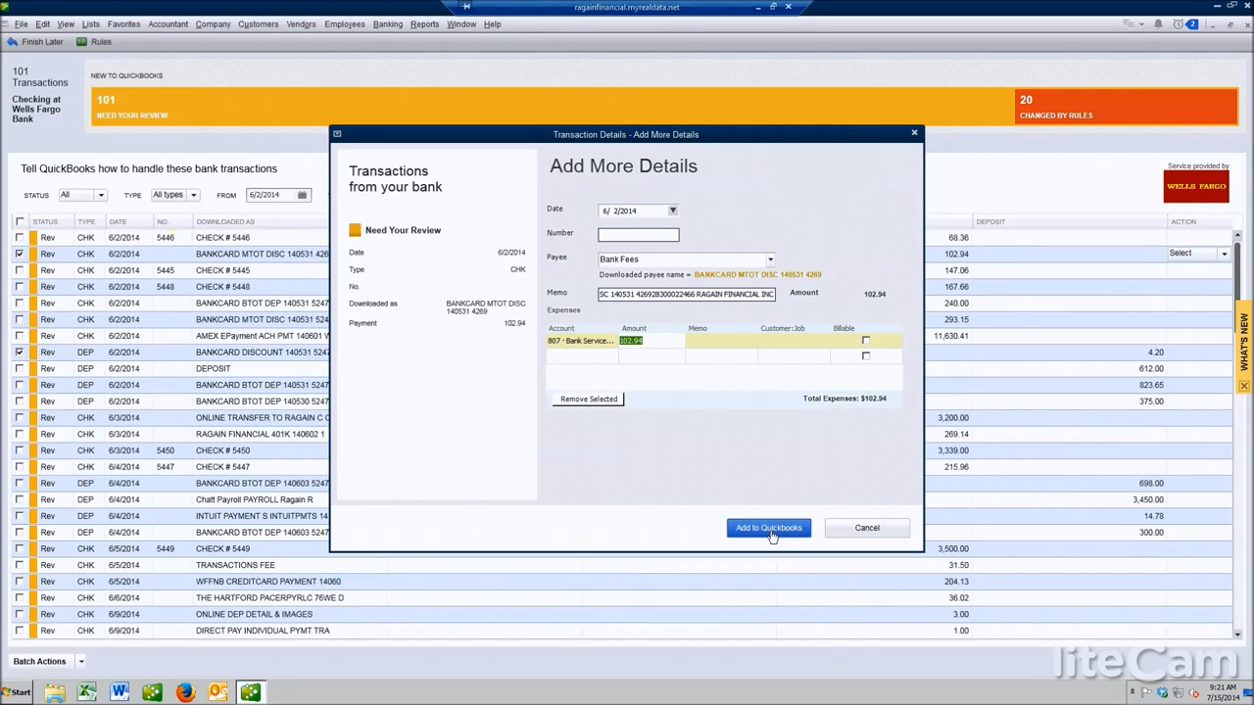
{"action": "left_click", "coordinate": [769, 530]}
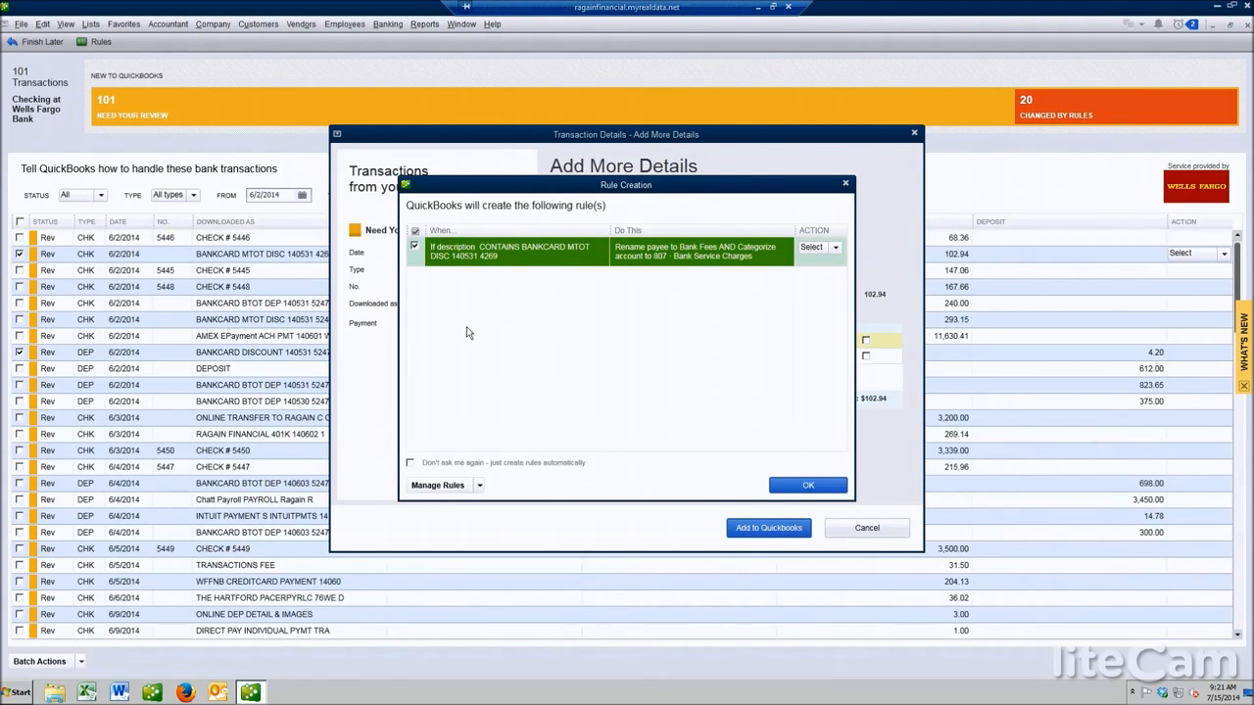
Edit the proposed rule so the description condition contains only "BANKCARD MTOT DISC", save it, and create the rule
{"action": "left_click", "coordinate": [836, 248]}
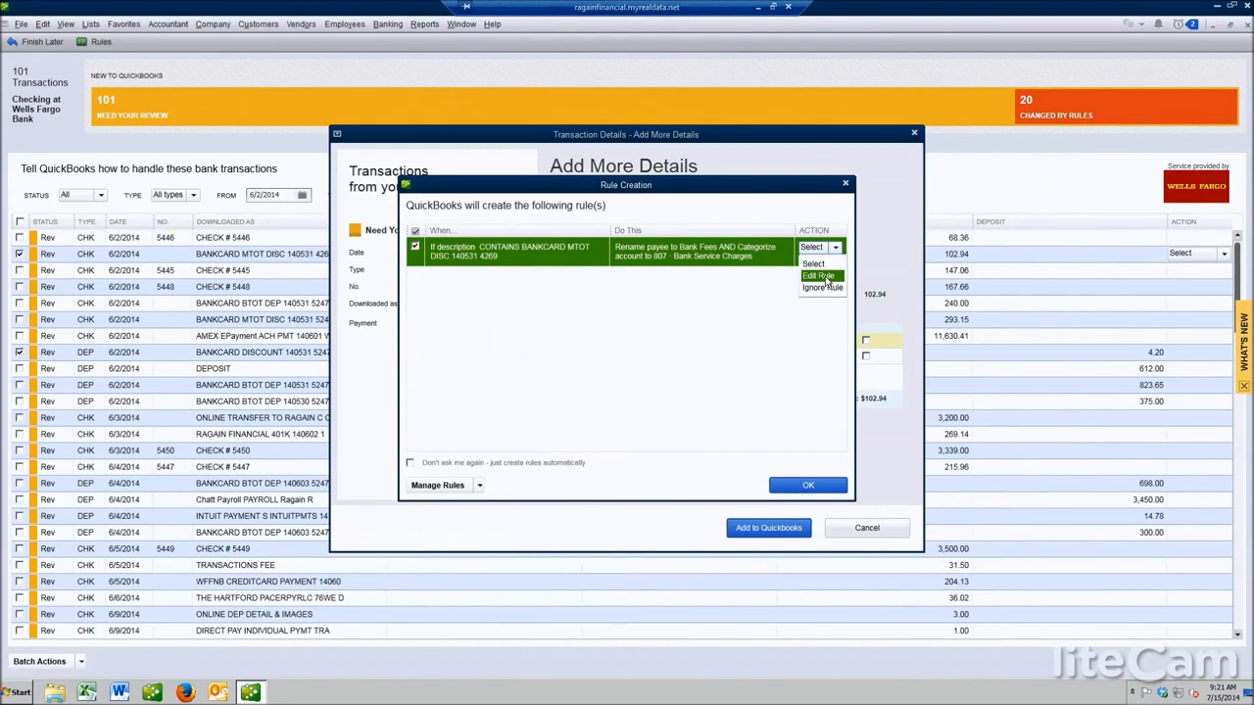
{"action": "left_click", "coordinate": [826, 278]}
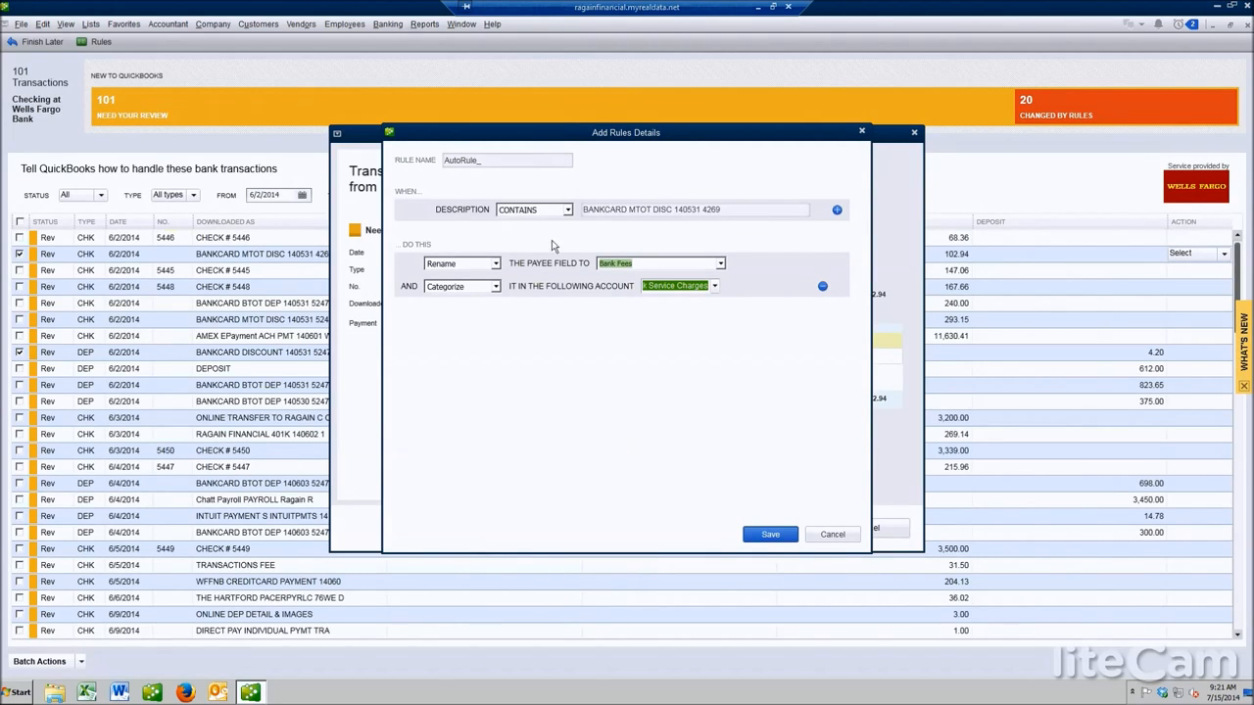
{"action": "left_click", "coordinate": [603, 214]}
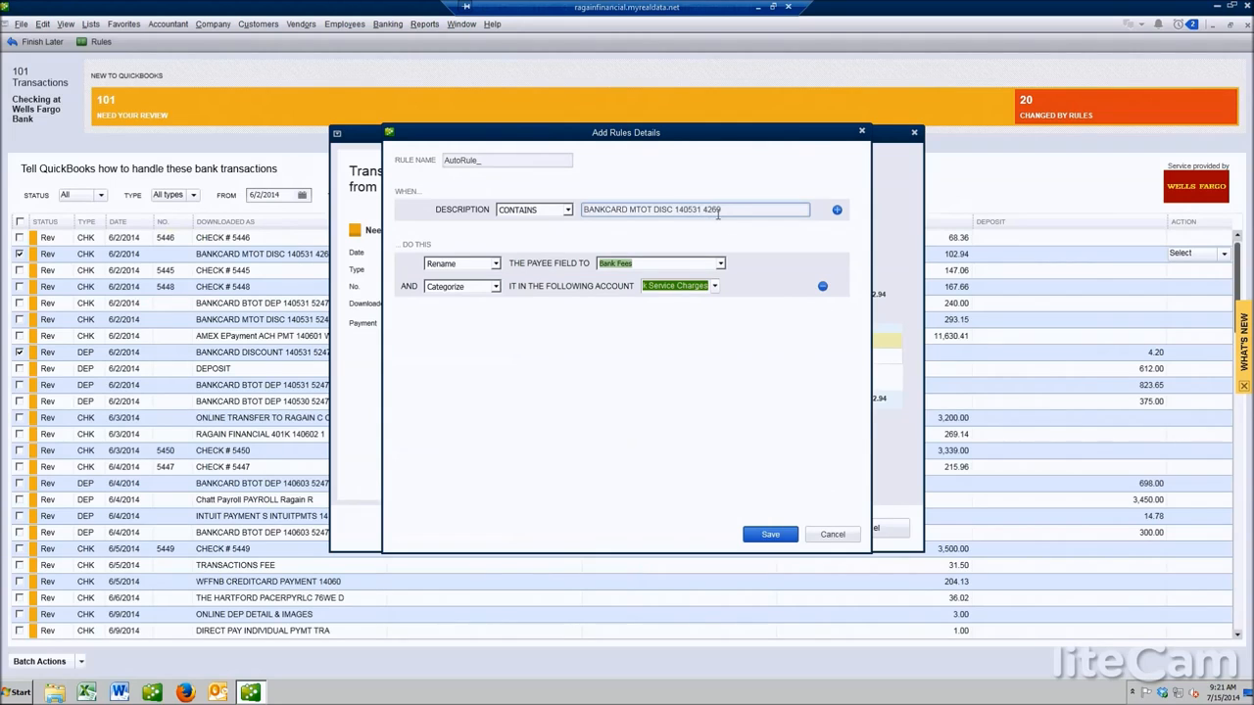
{"action": "left_click", "coordinate": [747, 217]}
{"action": "key", "text": "BackSpace"}
{"action": "key", "text": "BackSpace"}
{"action": "left_click", "coordinate": [773, 535]}
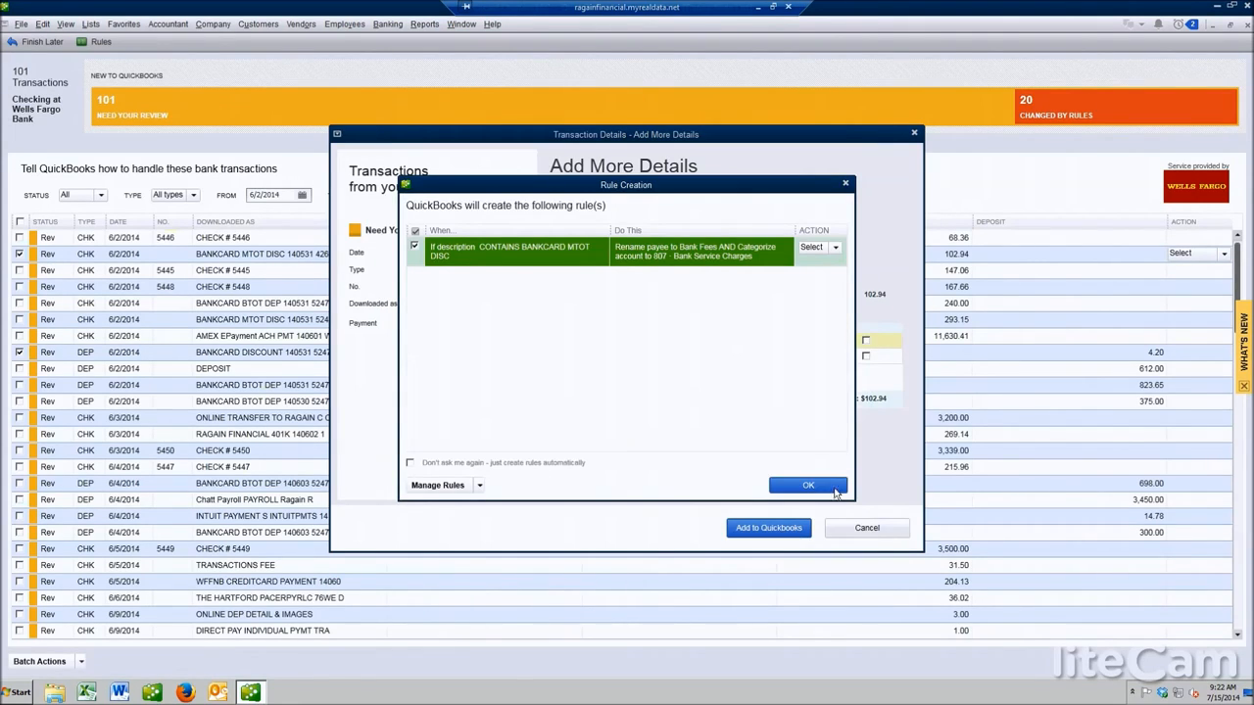
{"action": "left_click", "coordinate": [832, 487]}
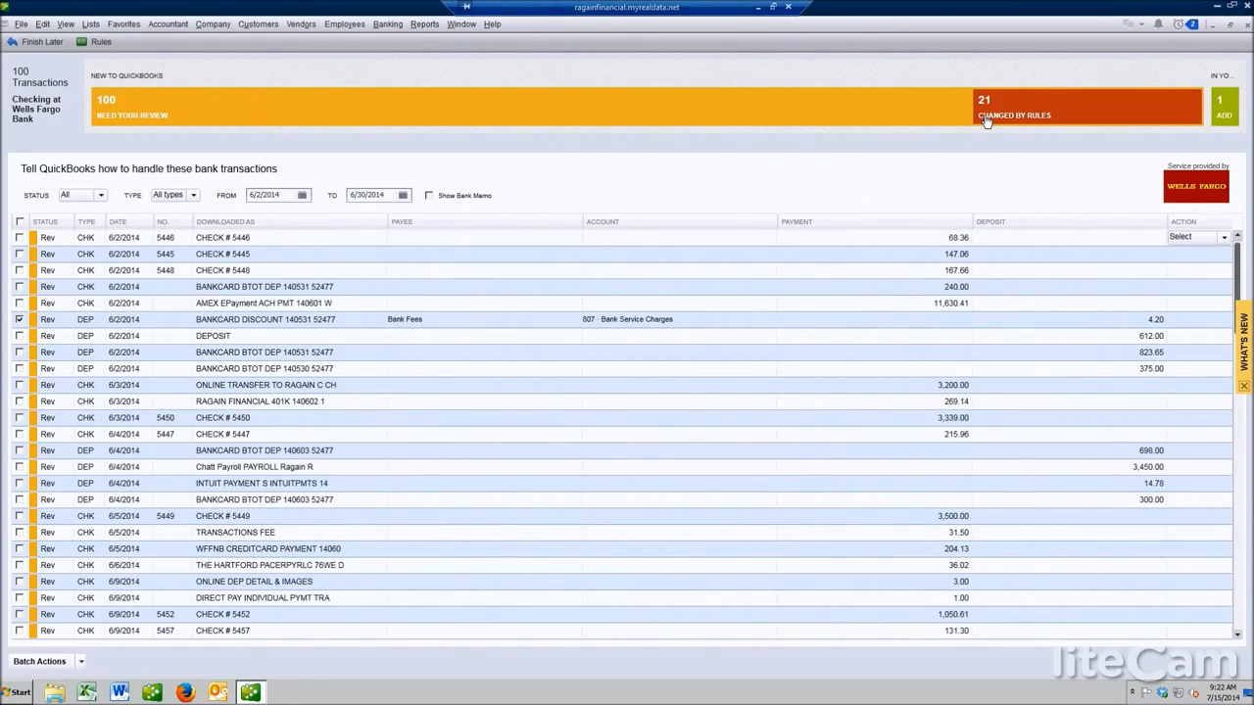
Batch add/approve all transactions changed by rules, then return to the transactions needing review
{"action": "left_click", "coordinate": [1036, 112]}
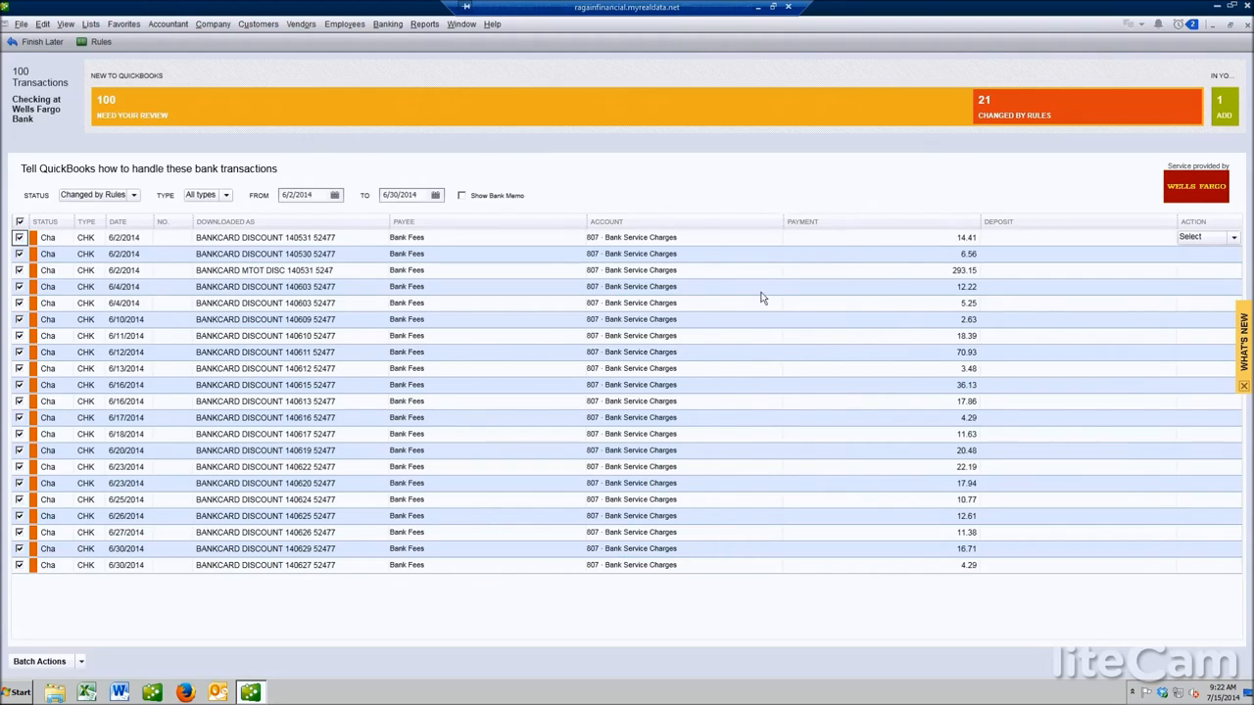
{"action": "left_click", "coordinate": [142, 114]}
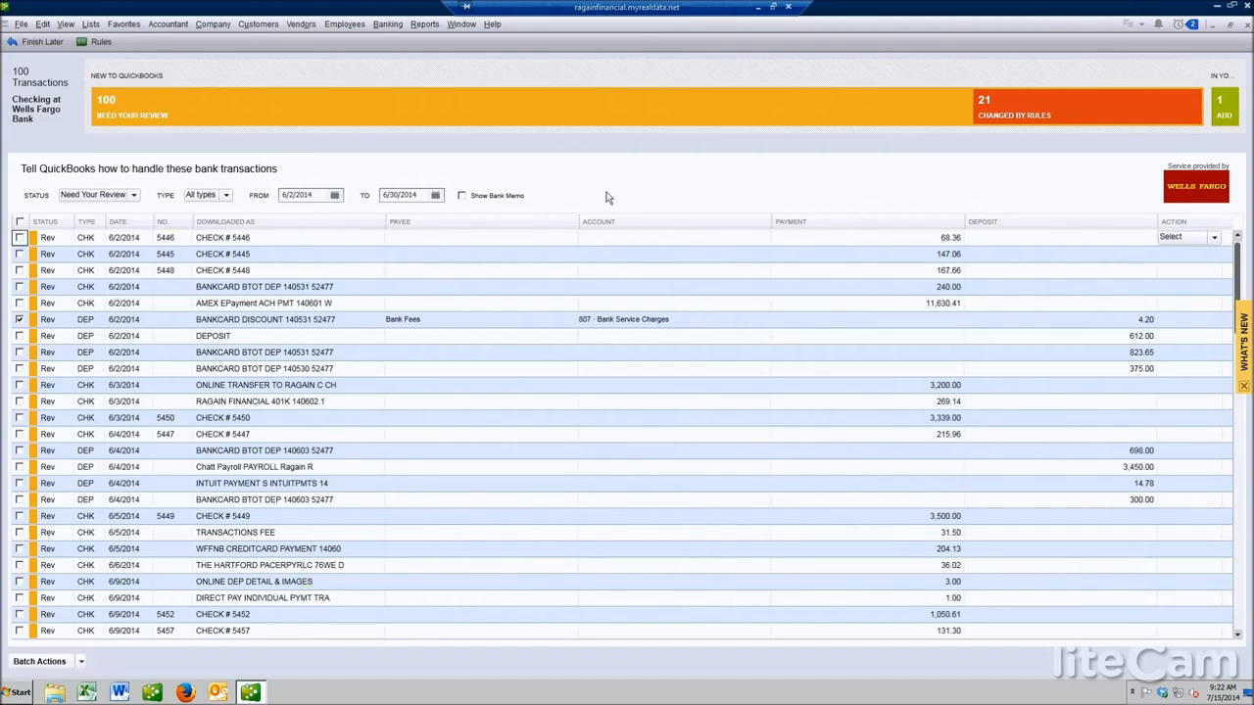
{"action": "left_click", "coordinate": [1080, 110]}
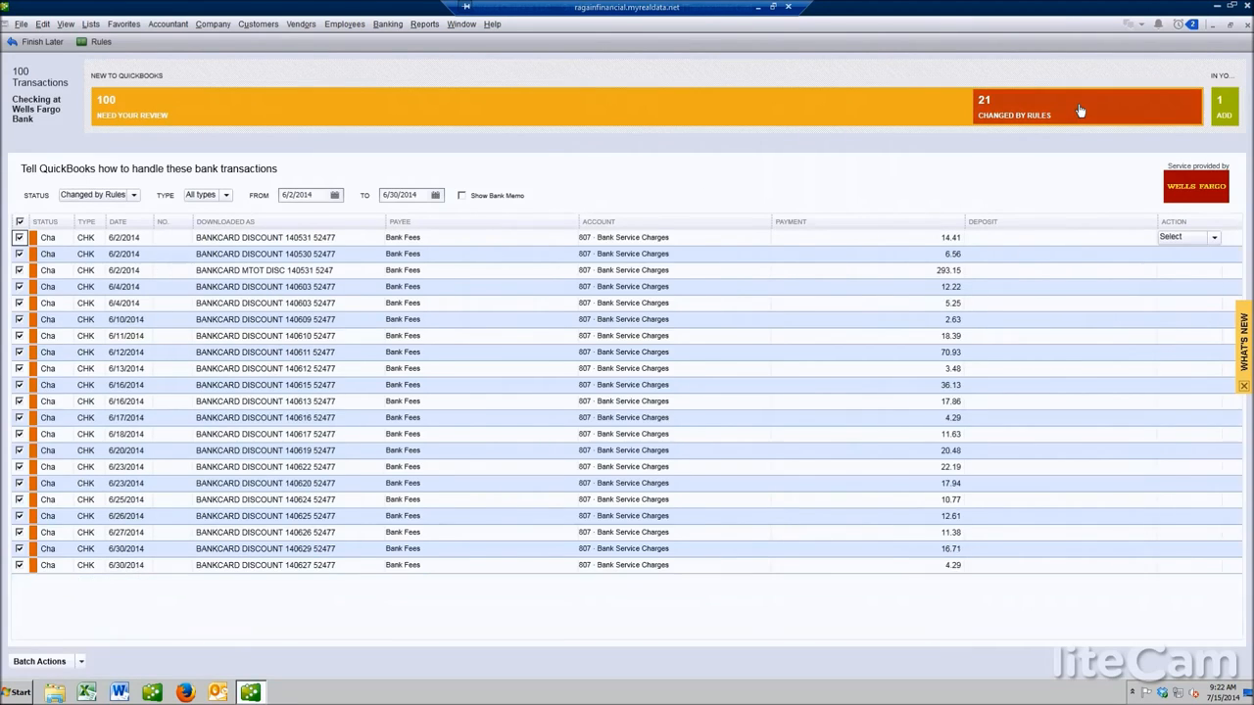
{"action": "left_click", "coordinate": [82, 662]}
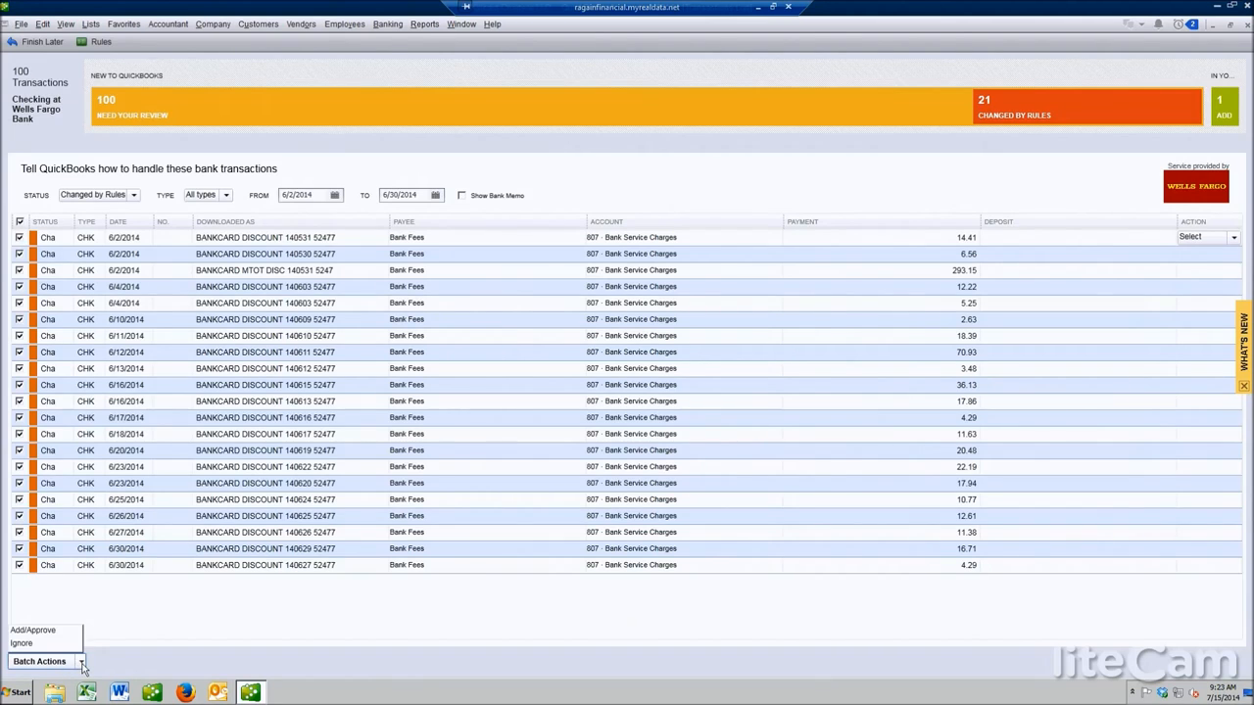
{"action": "left_click", "coordinate": [42, 632]}
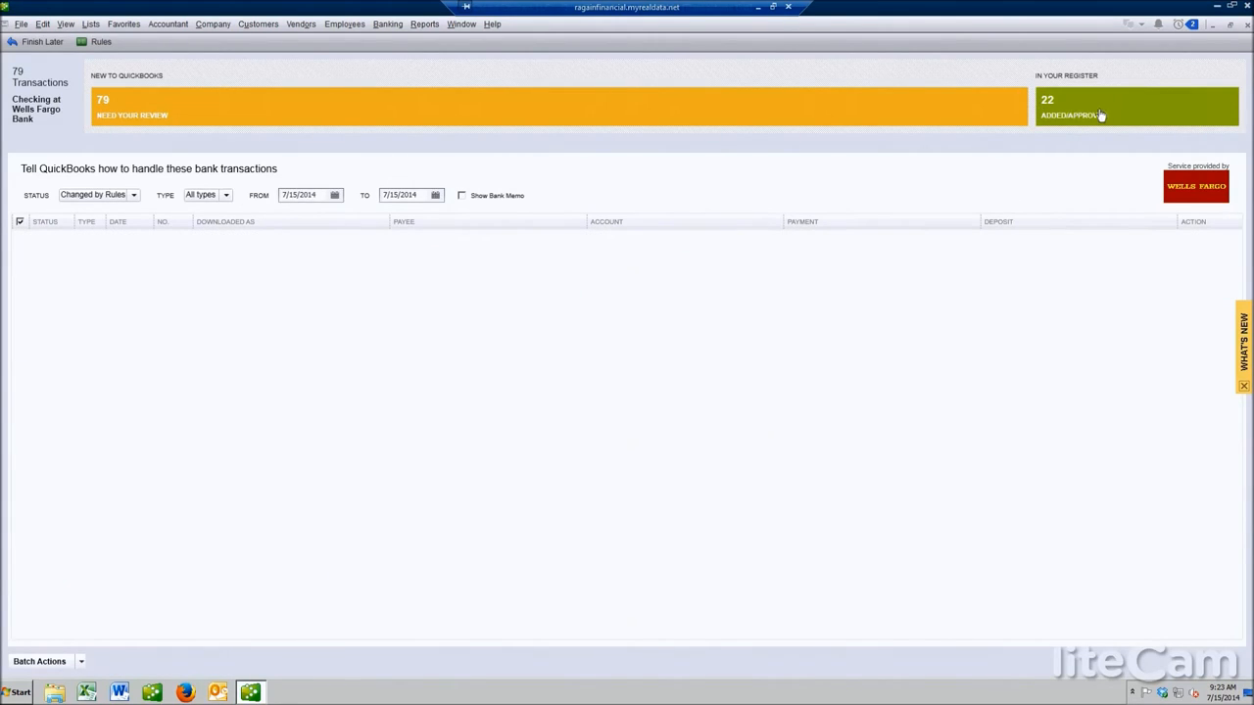
{"action": "left_click", "coordinate": [168, 118]}
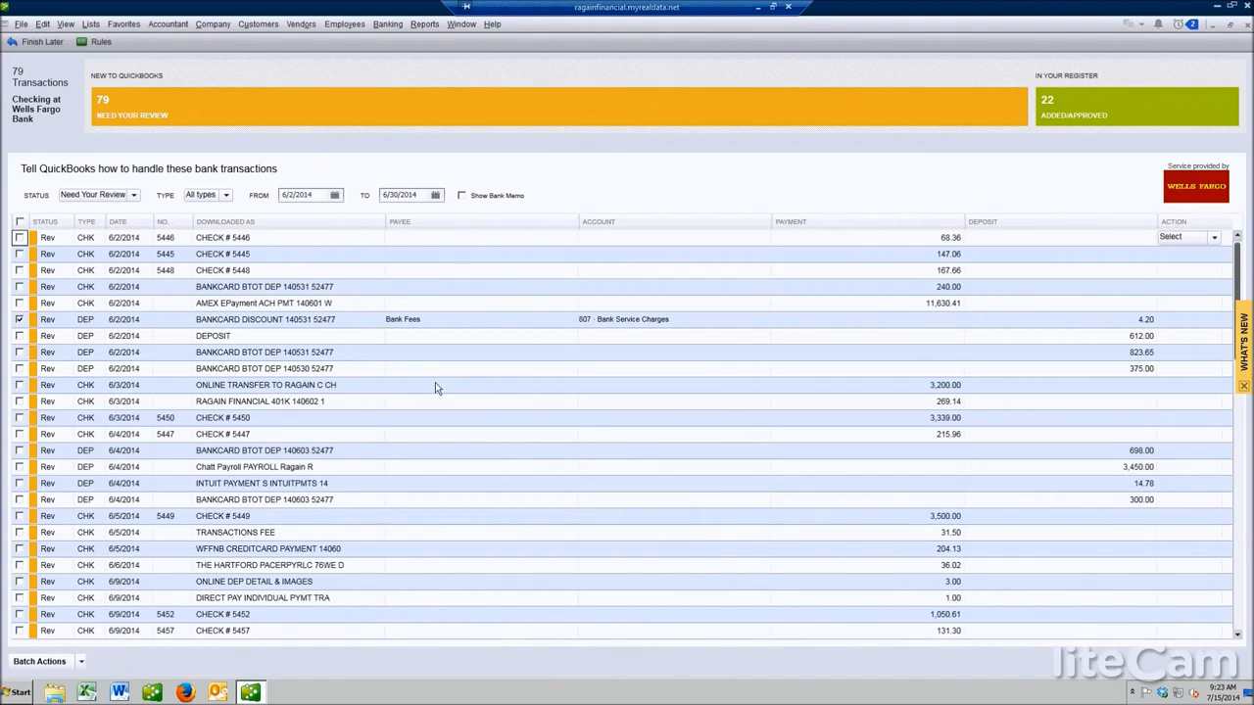